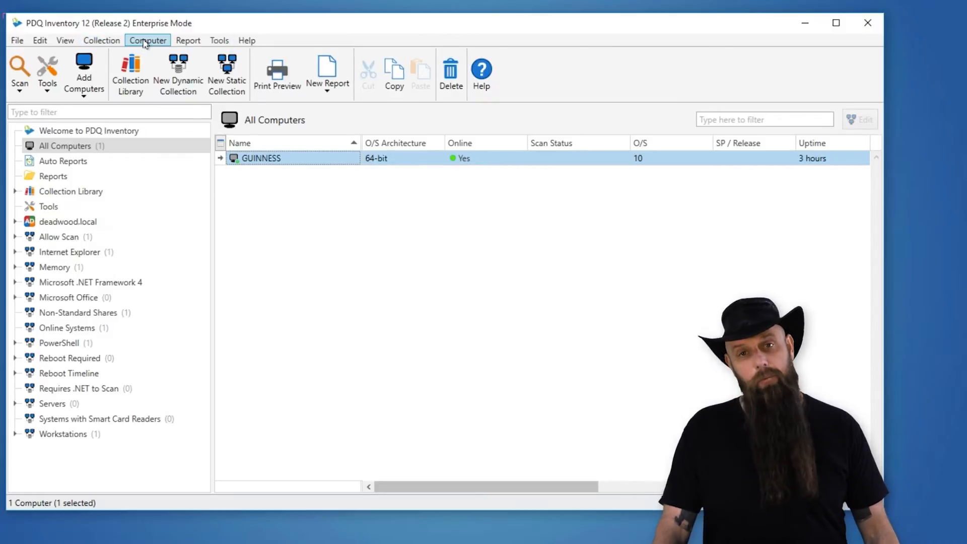
Add the computers costanza and dunmire to the inventory by name, using the default scan user.
click(144, 42)
mouse_move(149, 79)
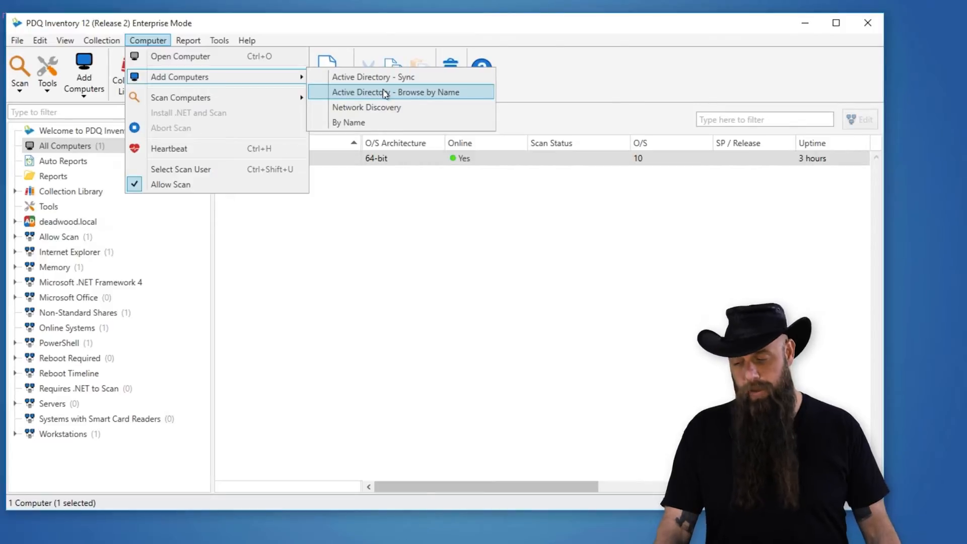
click(354, 123)
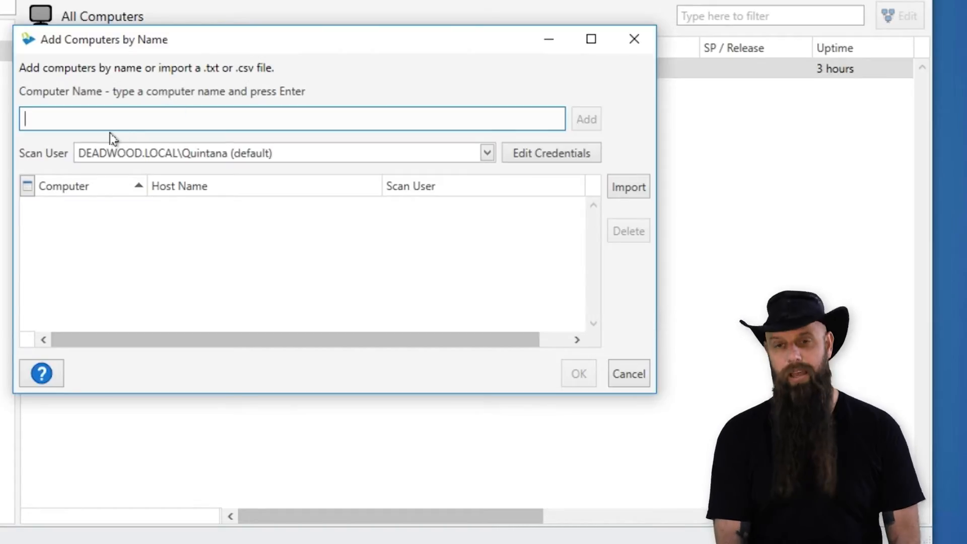
text(costanza)
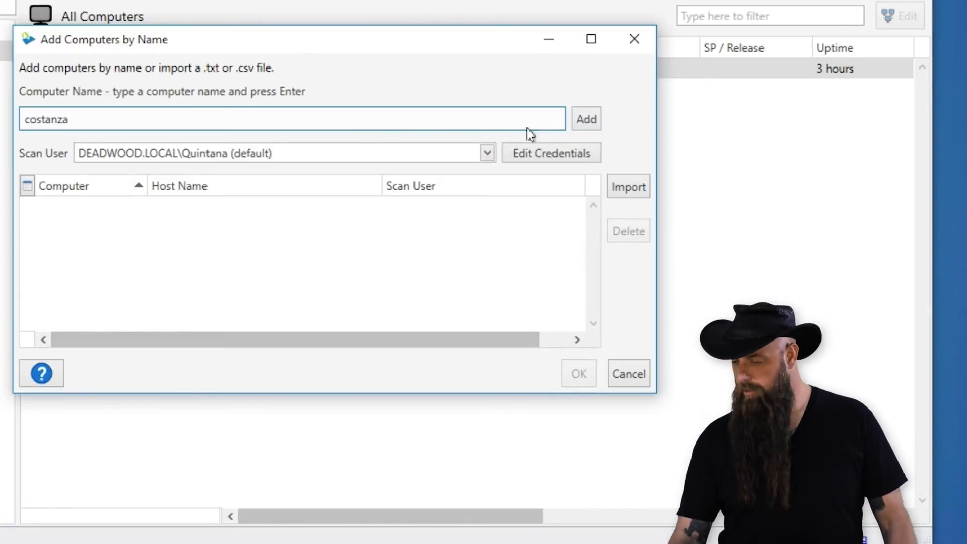
click(587, 122)
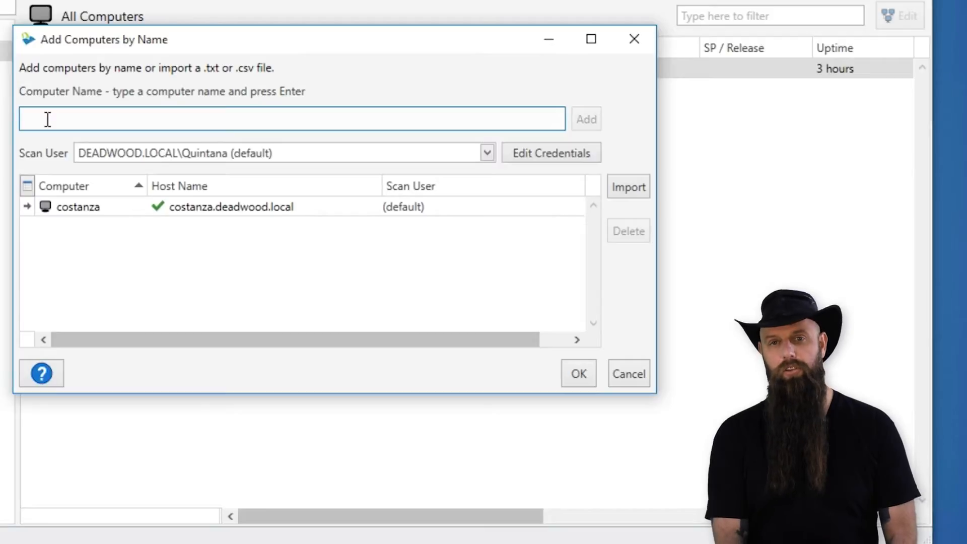
text(dunmire)
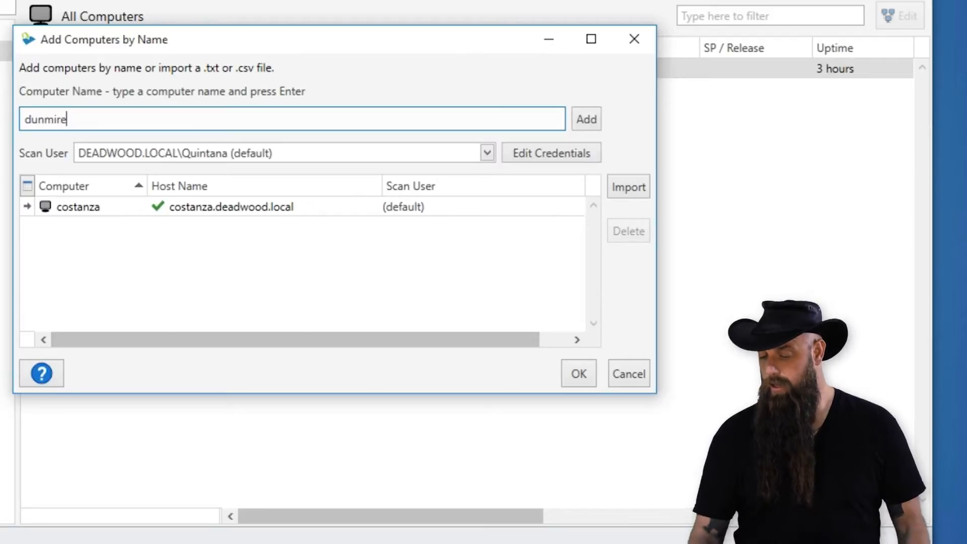
click(592, 126)
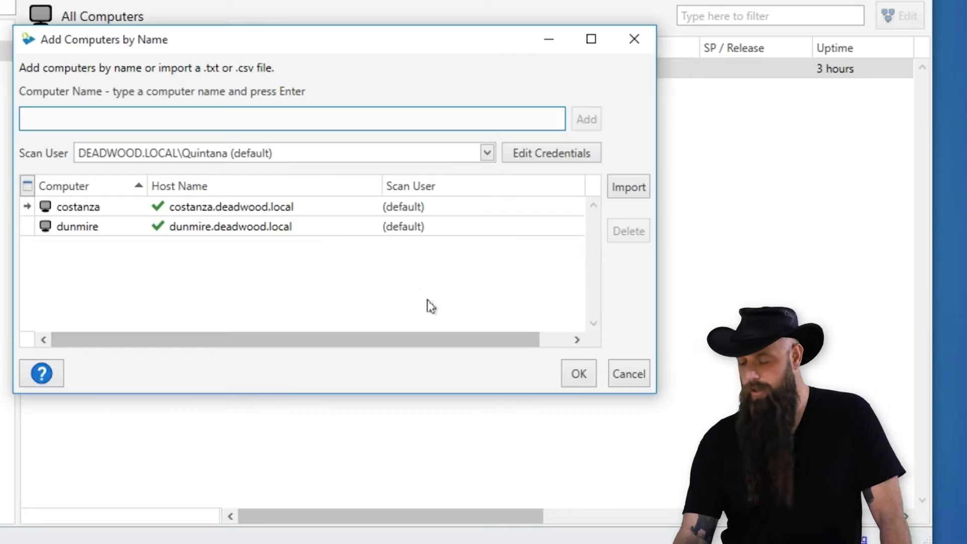
click(579, 373)
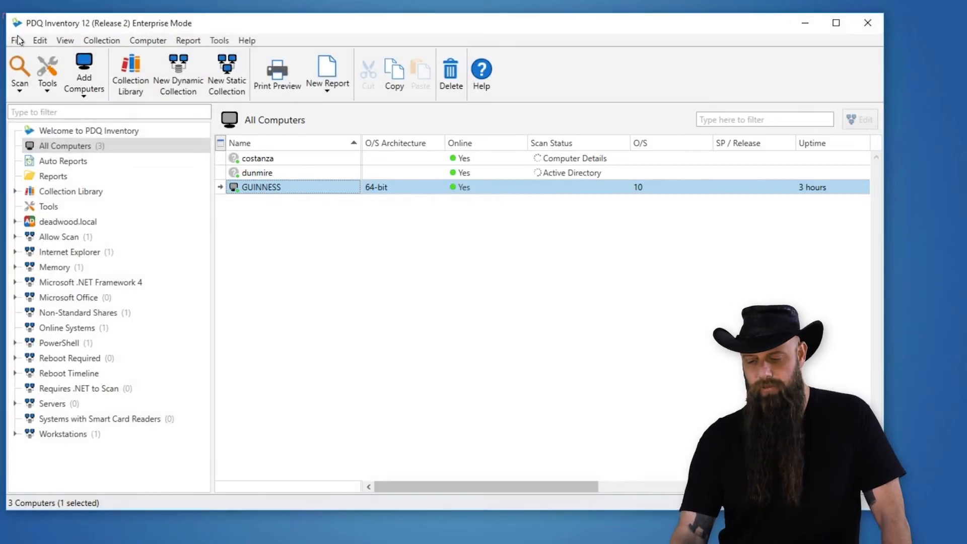
In the performance preferences, switch the Service Manager TCP Connection to Timeout and set it to 5 seconds.
click(19, 41)
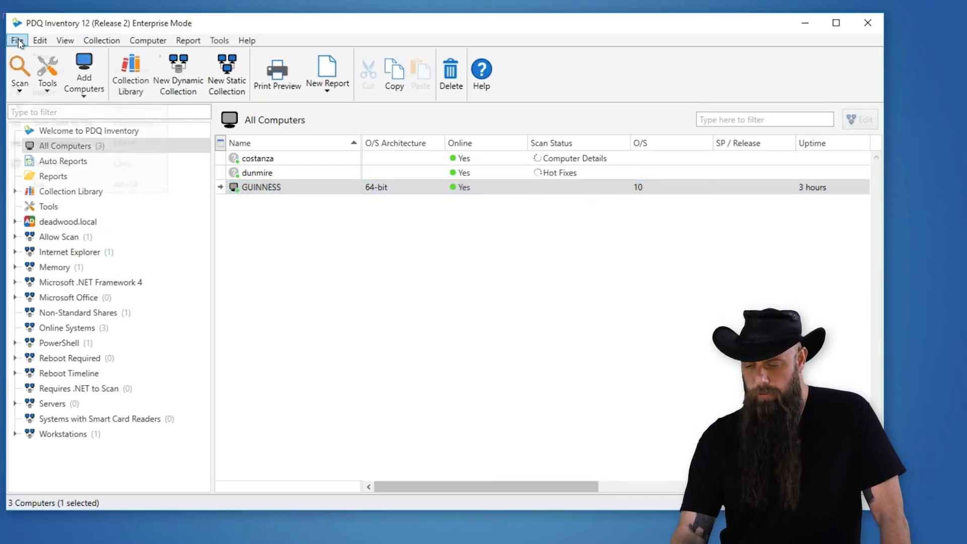
click(45, 165)
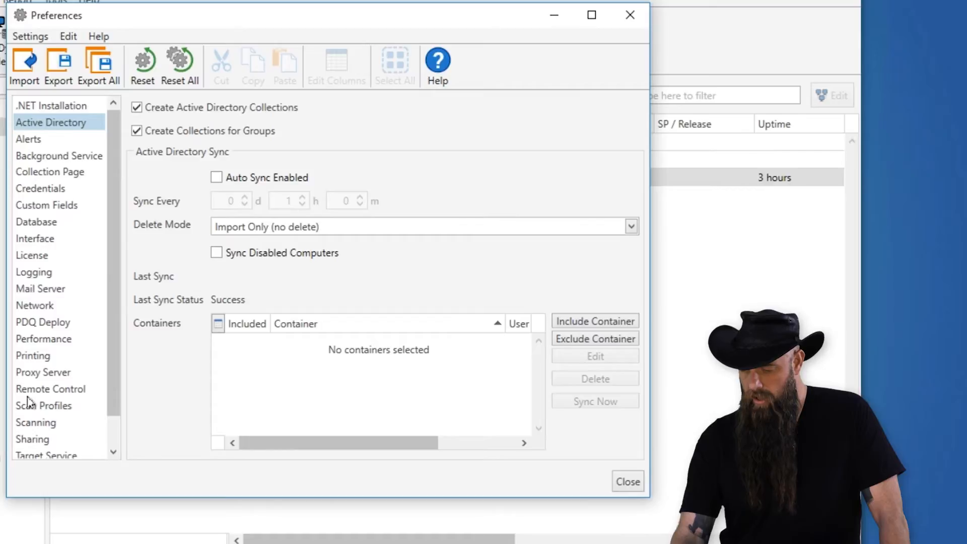
click(49, 342)
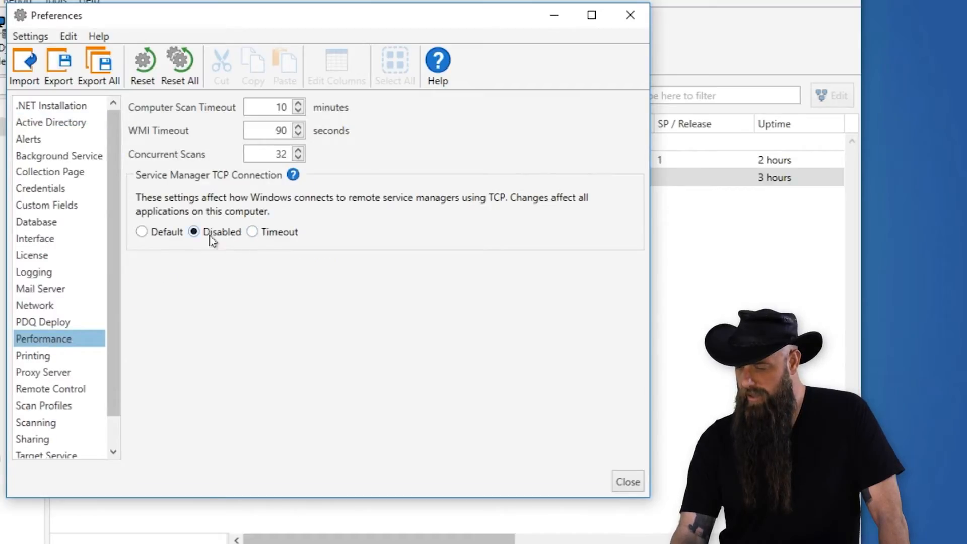
click(251, 232)
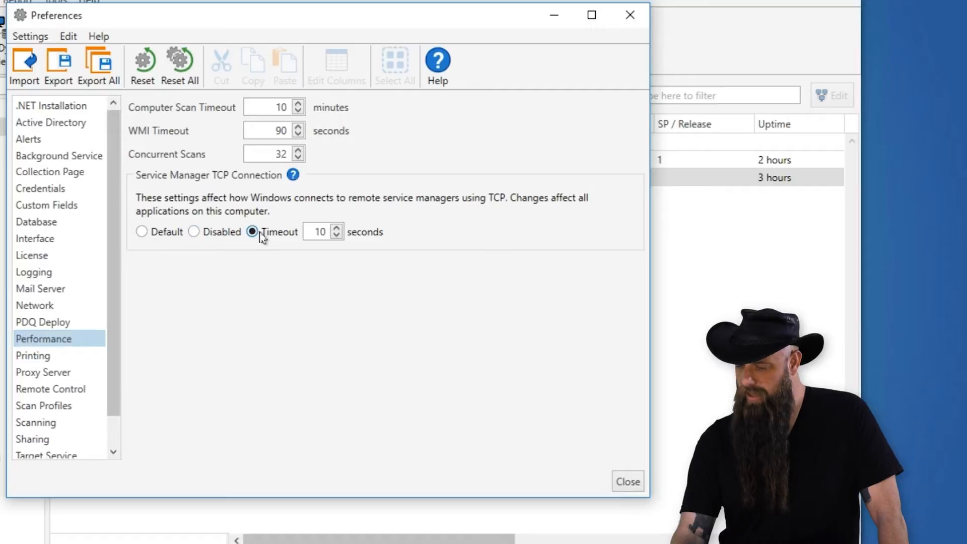
double_click(321, 232)
text(5)
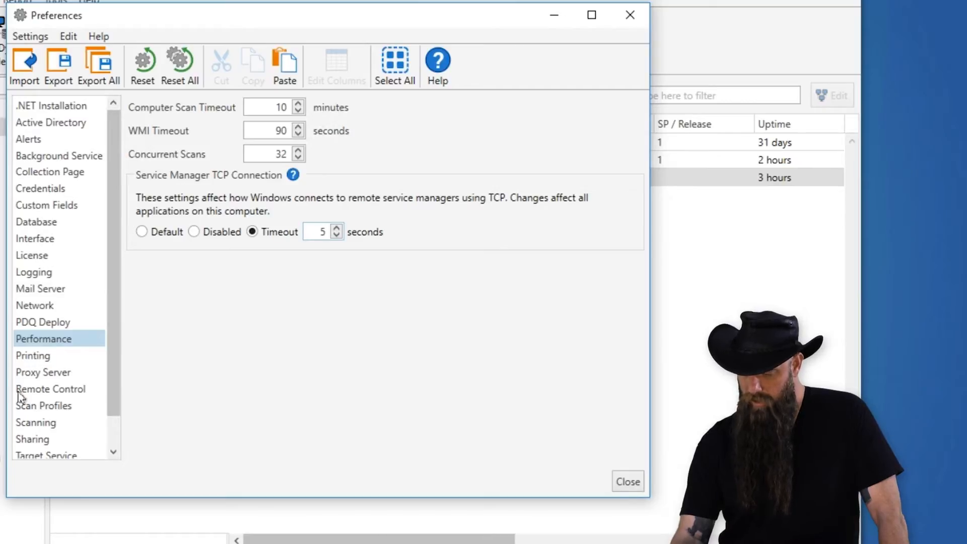
Enable testing multiple addresses in name resolution for the network and pinging before scanning, and close the preferences.
click(50, 307)
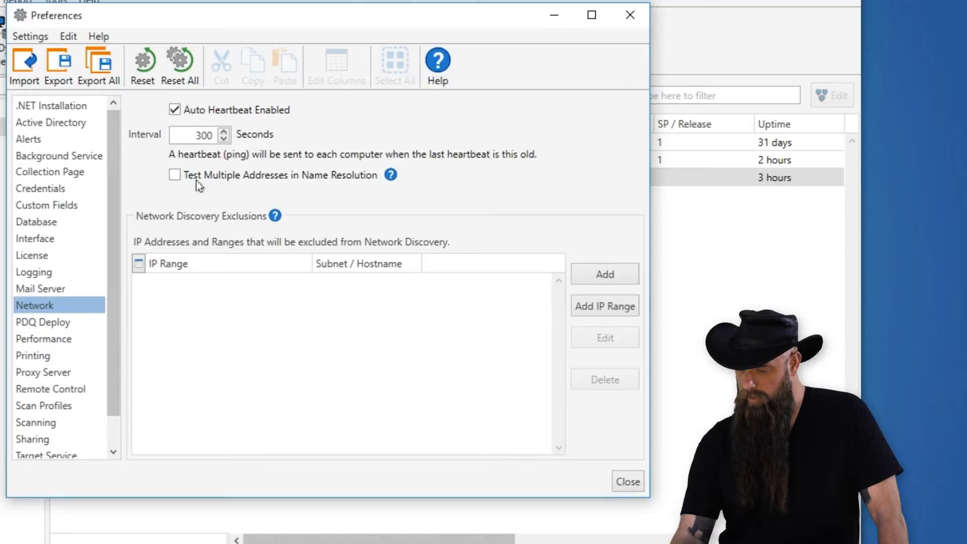
click(175, 176)
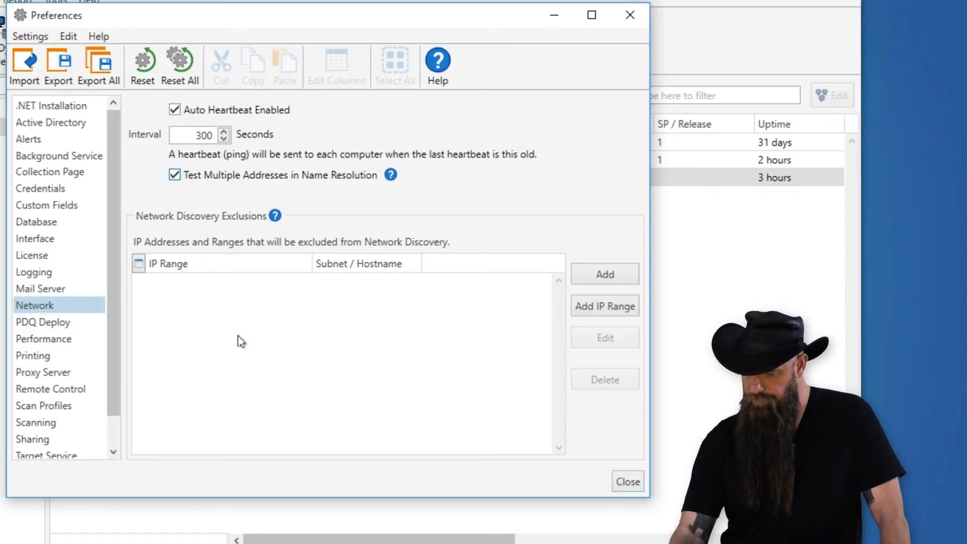
click(33, 422)
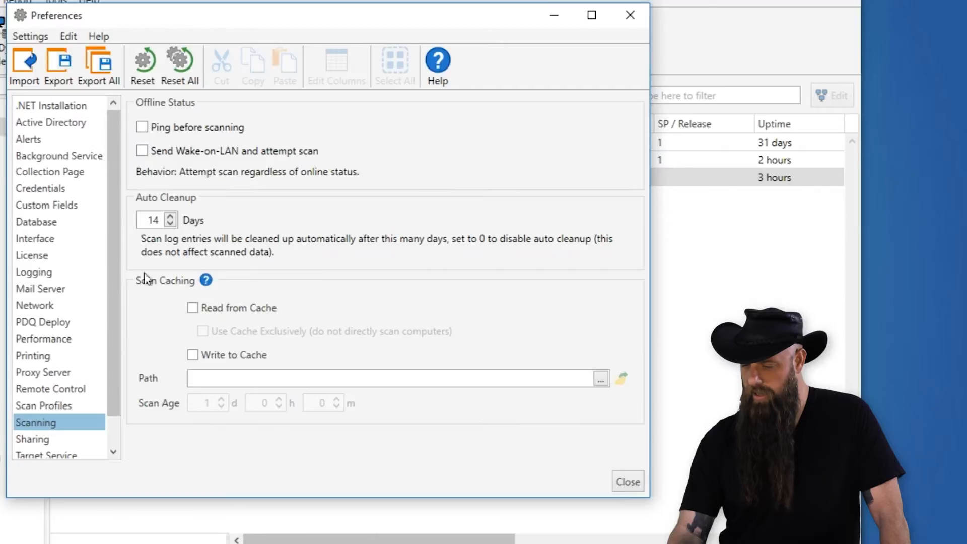
click(144, 129)
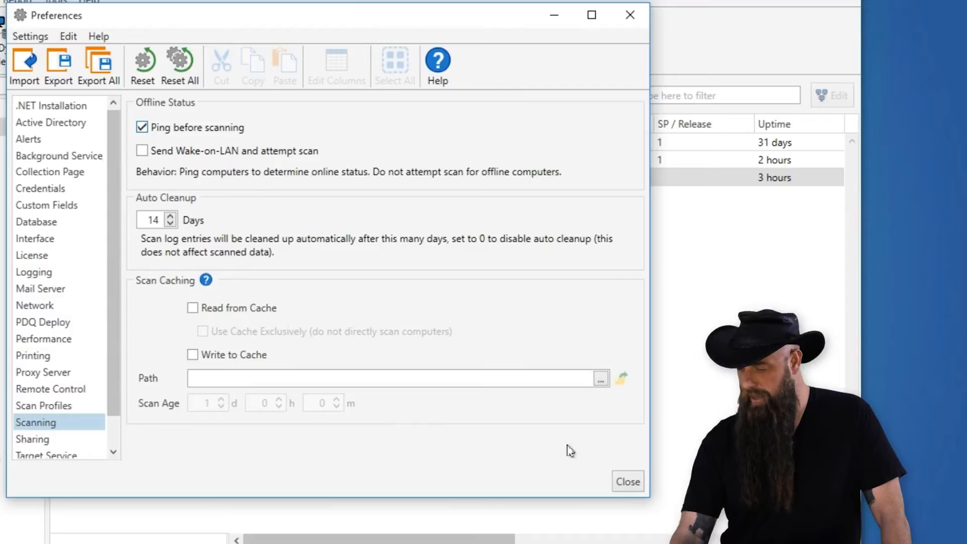
click(628, 482)
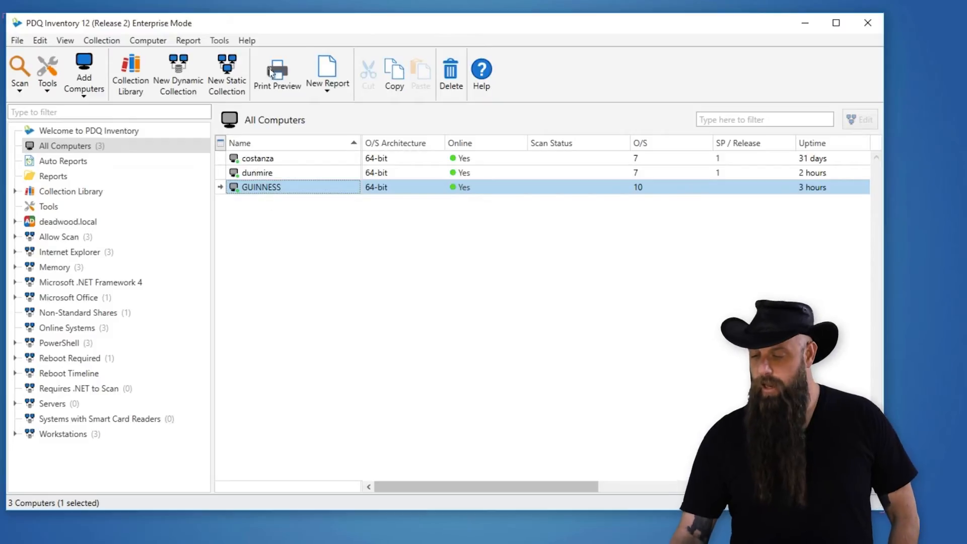
Browse Active Directory by name for computers to add and select the DeepFreeze container under Deadwood Computers > Workstations.
click(134, 41)
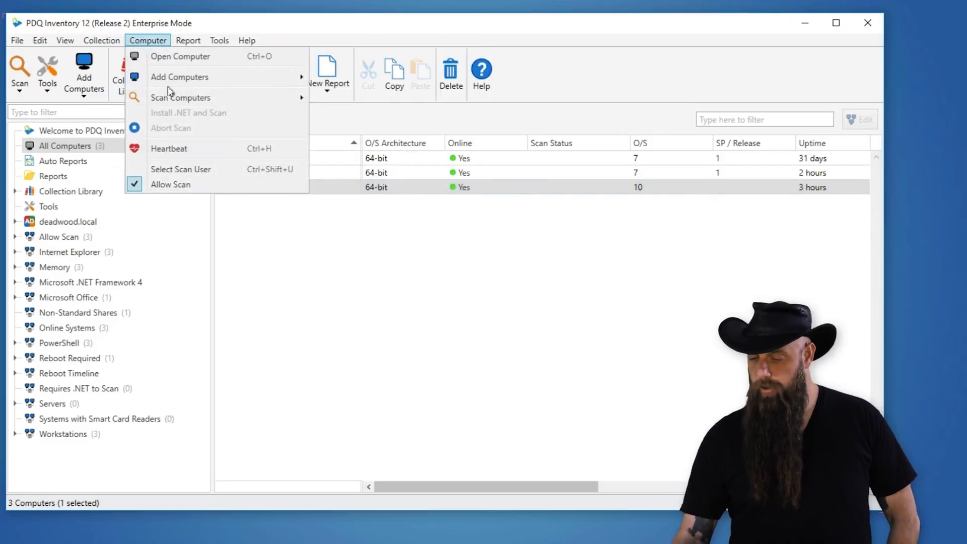
mouse_move(178, 80)
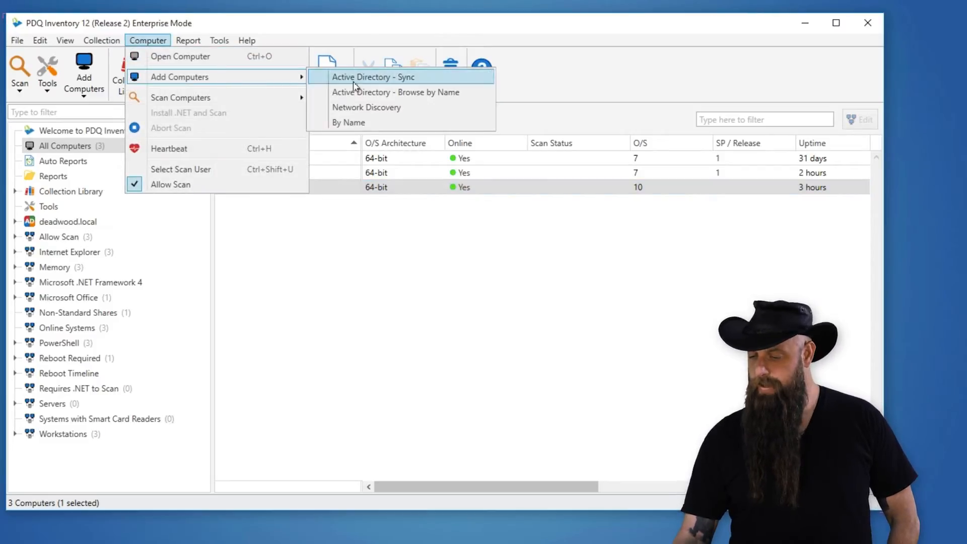
click(366, 93)
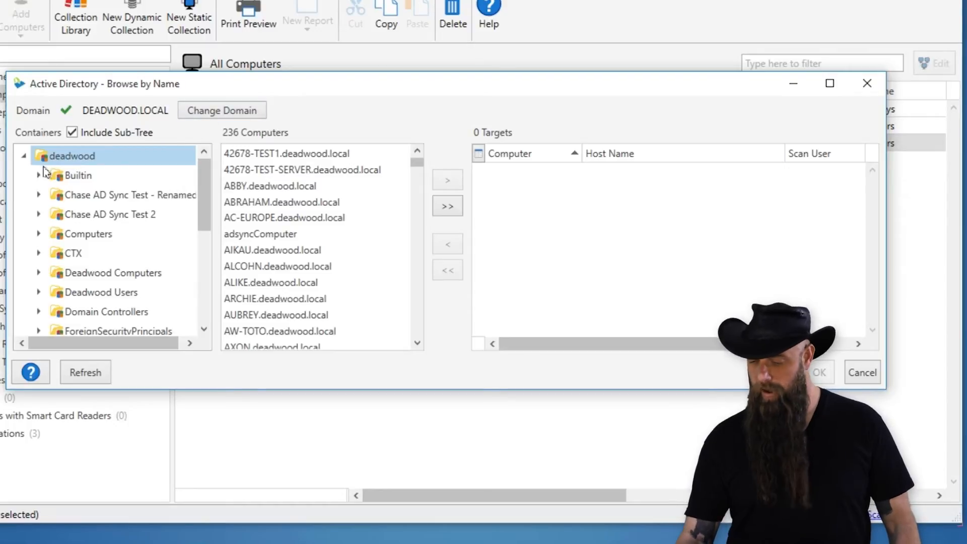
click(38, 273)
scroll(151, 313, down, 1)
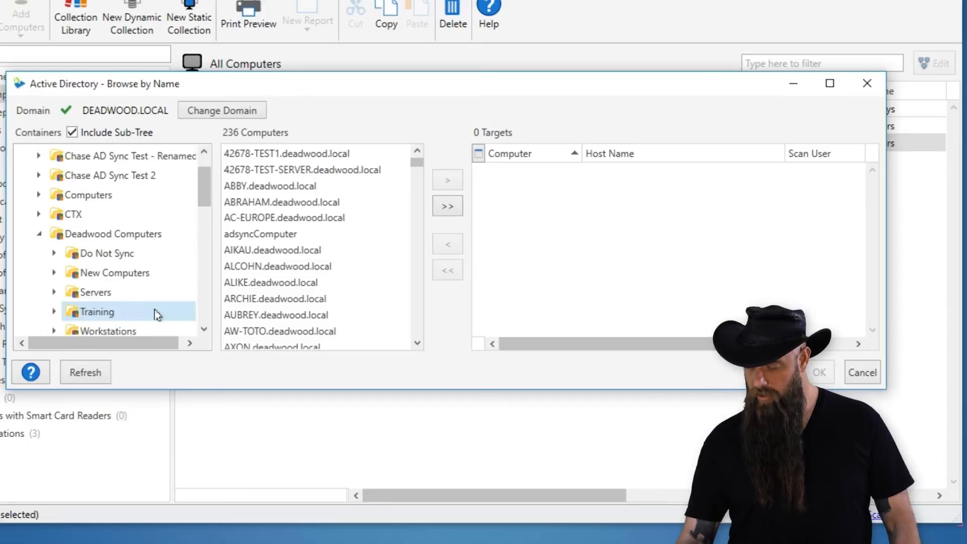
scroll(83, 308, down, 1)
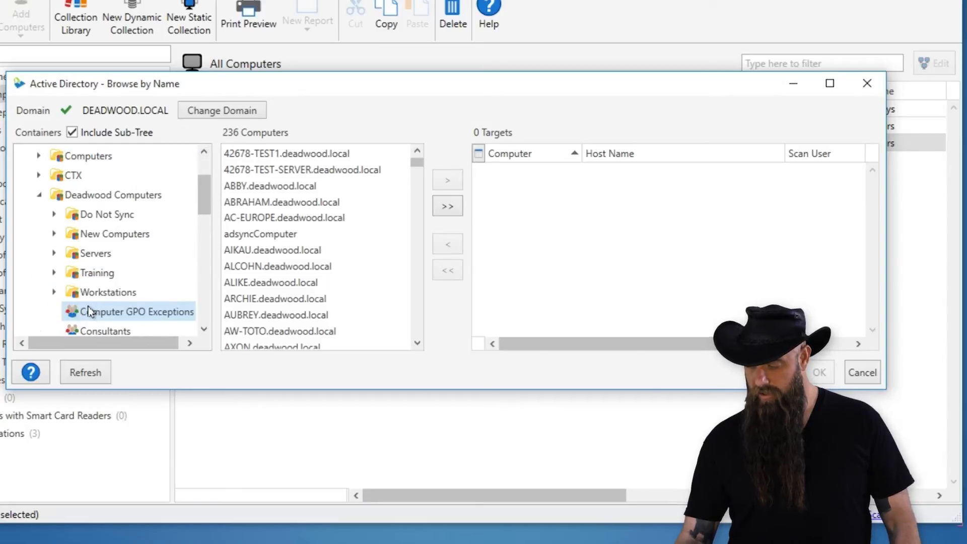
click(54, 292)
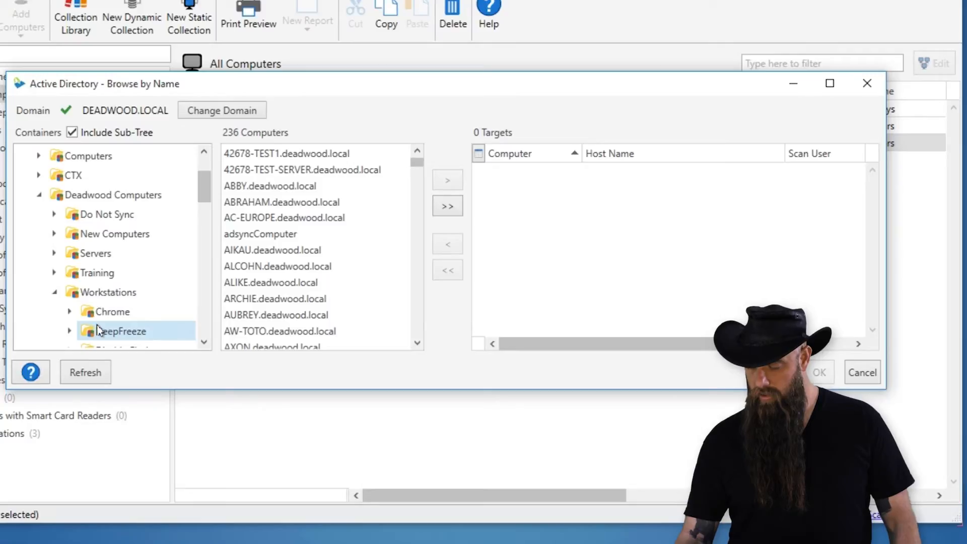
scroll(98, 326, down, 1)
click(116, 291)
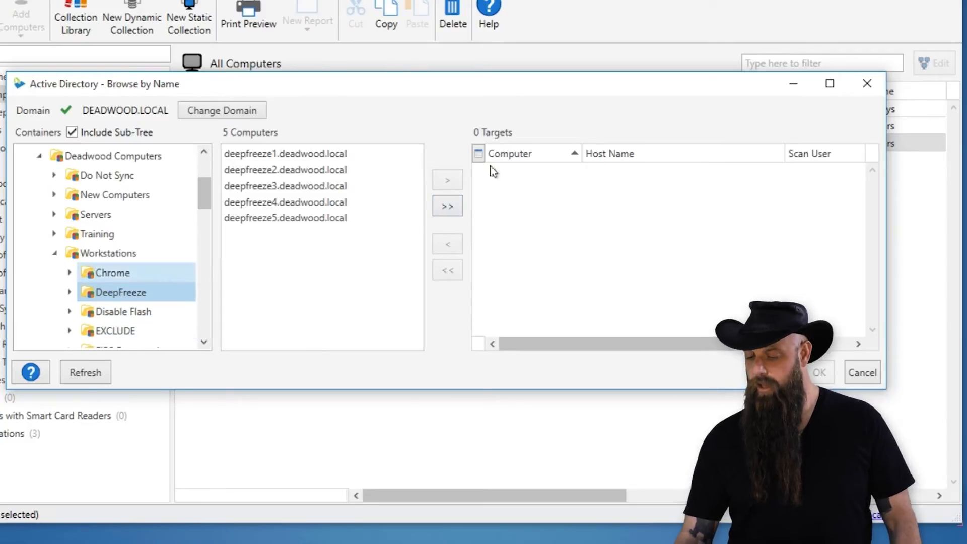
Make deepfreeze1 through deepfreeze5 targets and add them to the inventory.
double_click(325, 157)
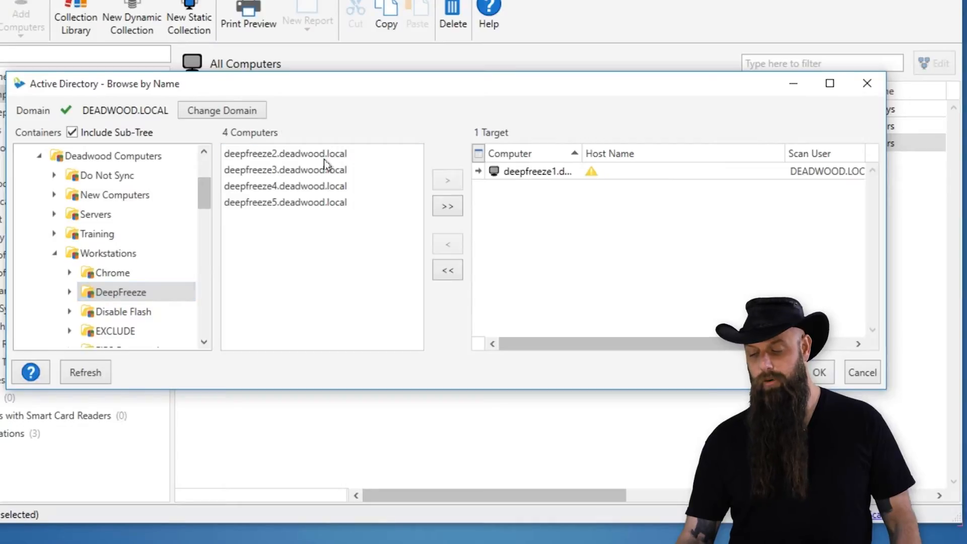
click(333, 171)
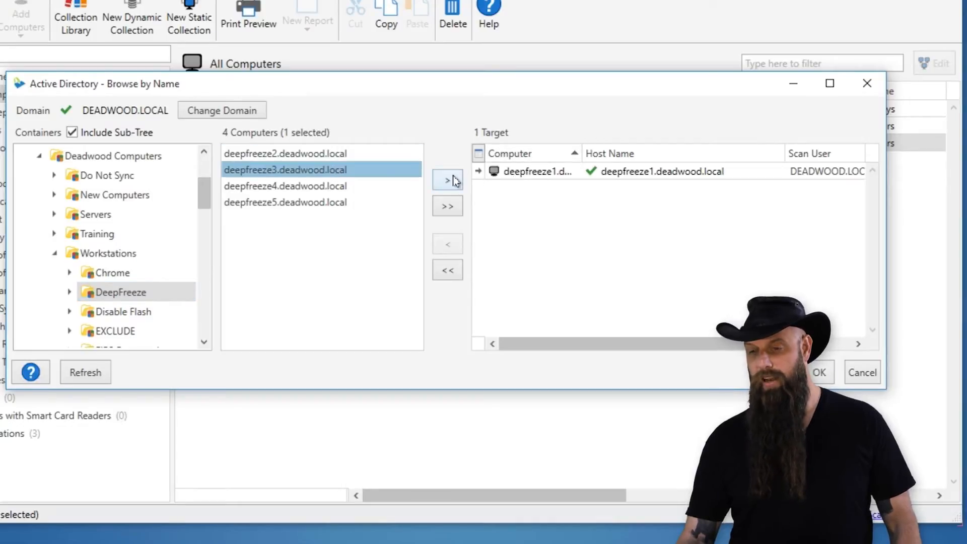
click(448, 208)
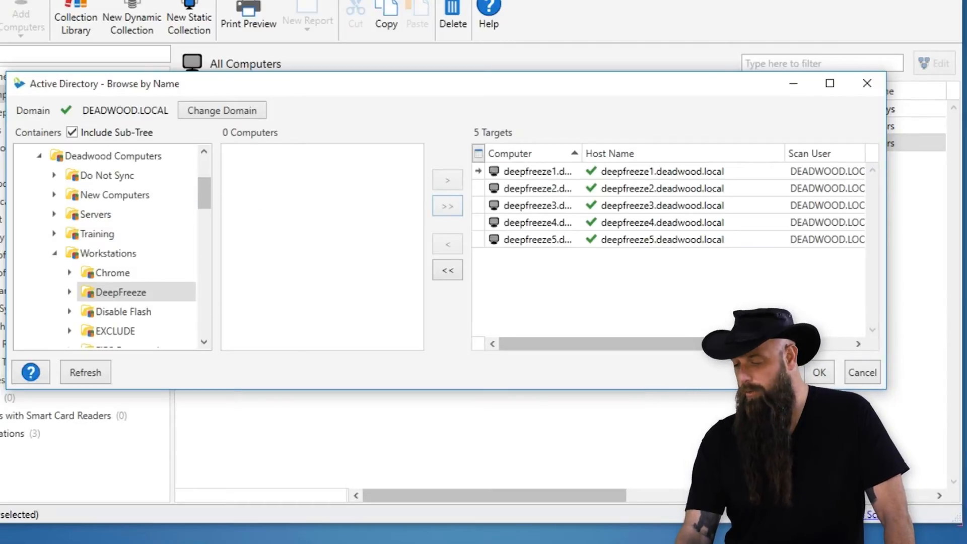
click(819, 373)
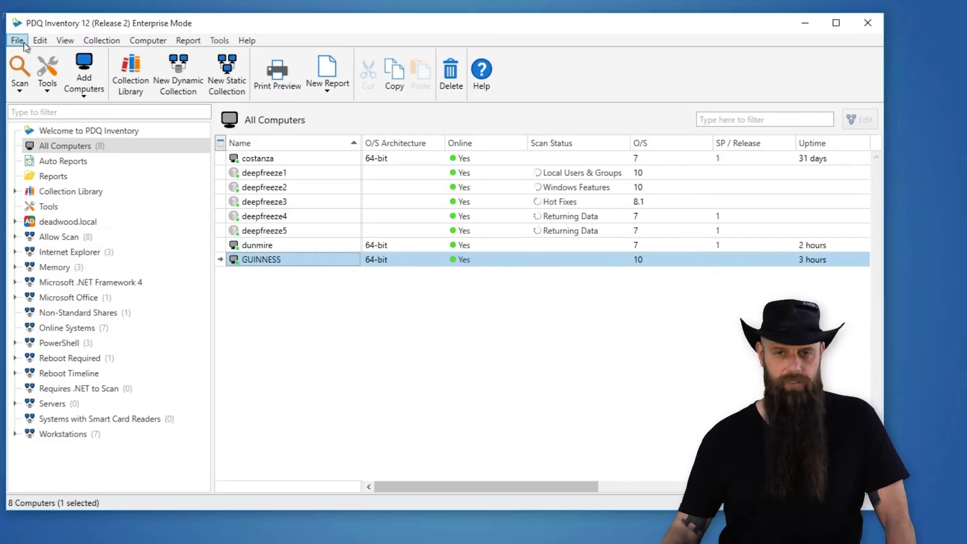
In the Active Directory sync preferences, set the delete mode to Full Sync and include the whole deadwood domain with its sub-tree.
click(18, 40)
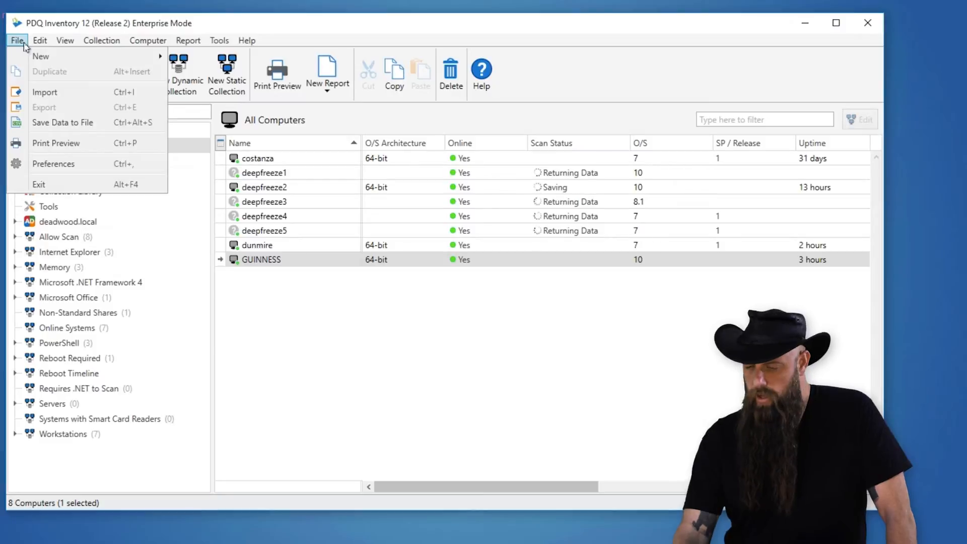
click(45, 164)
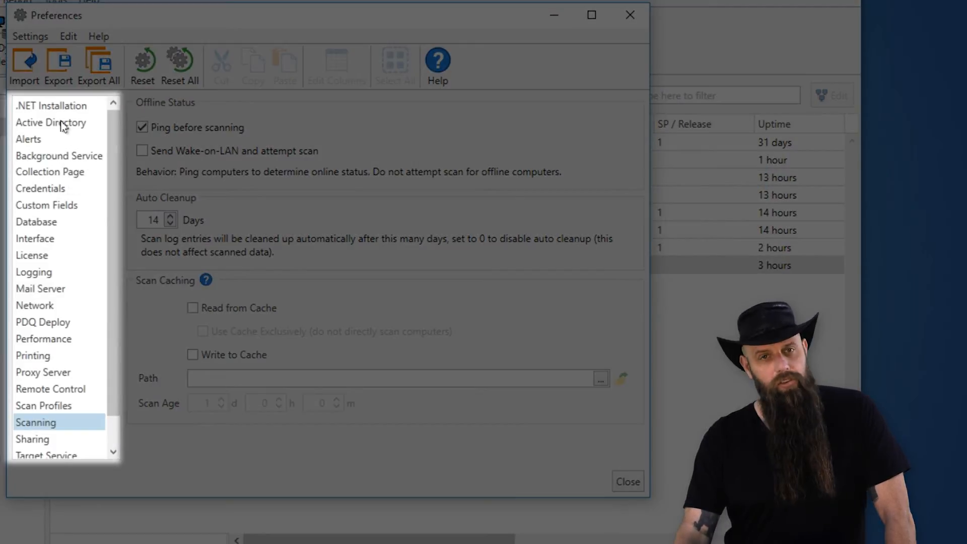
click(62, 125)
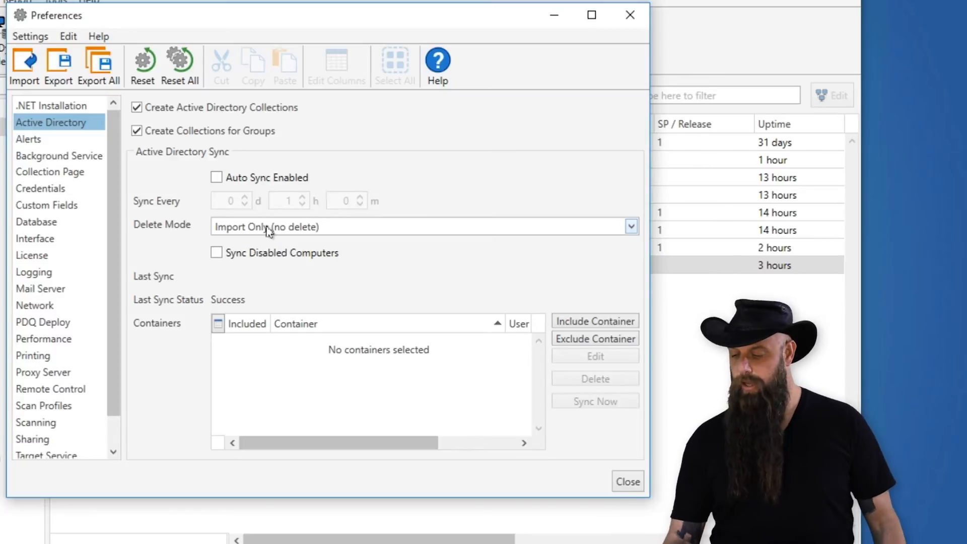
click(268, 231)
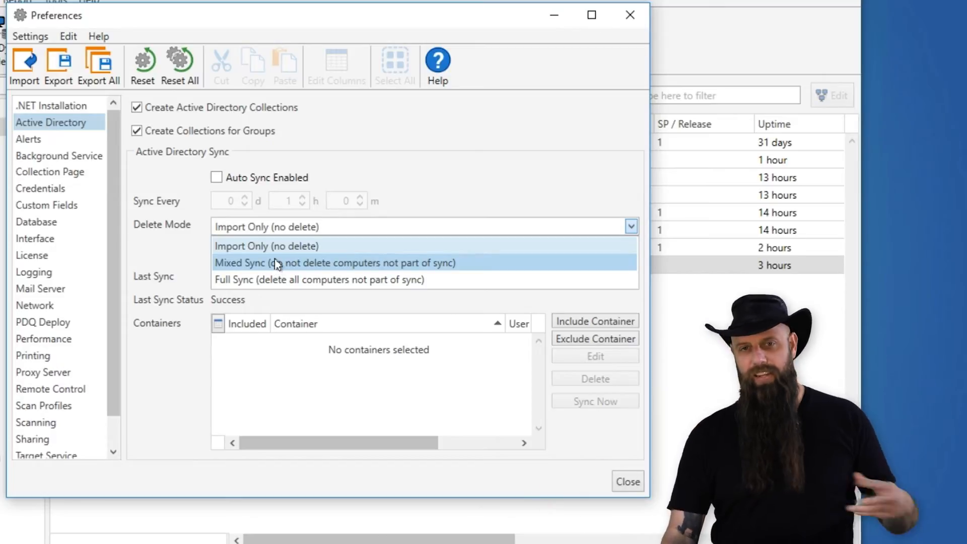
click(275, 280)
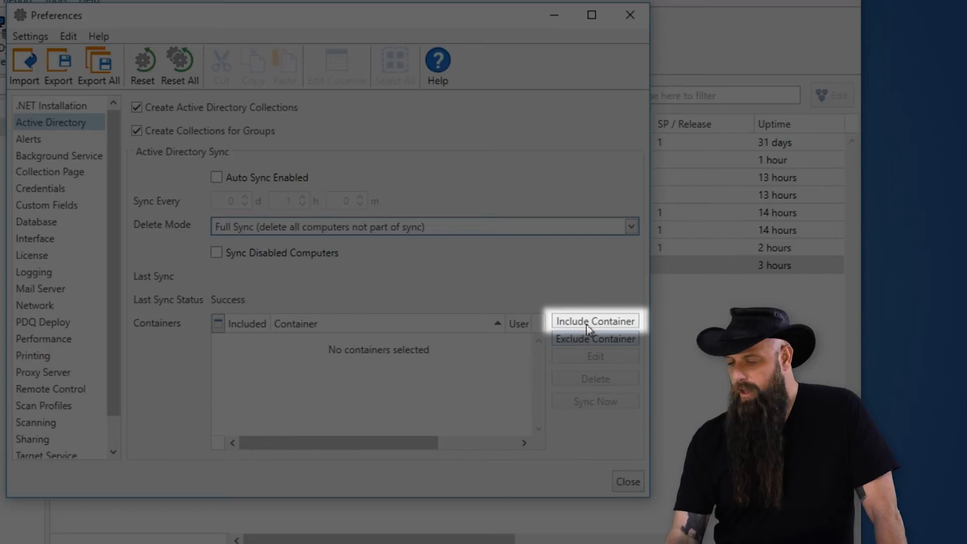
click(587, 325)
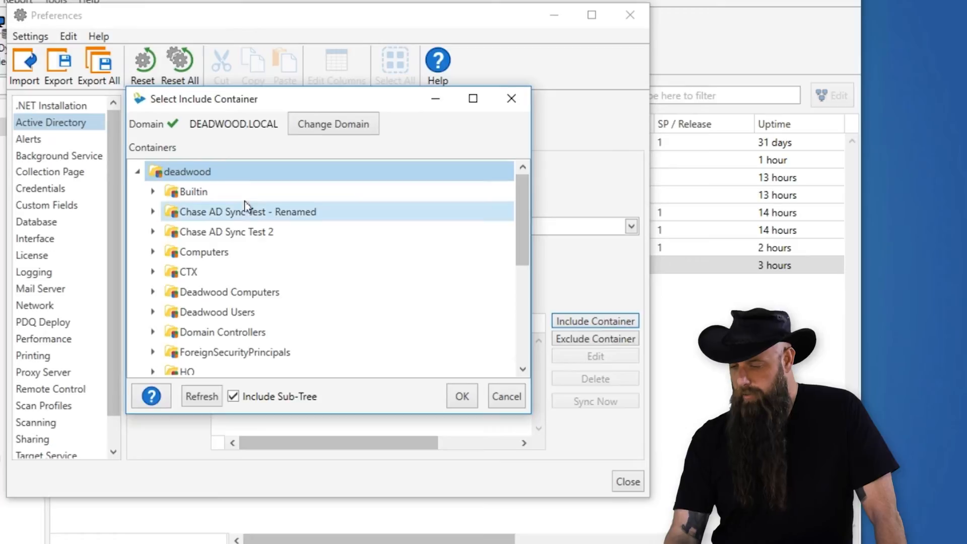
click(463, 398)
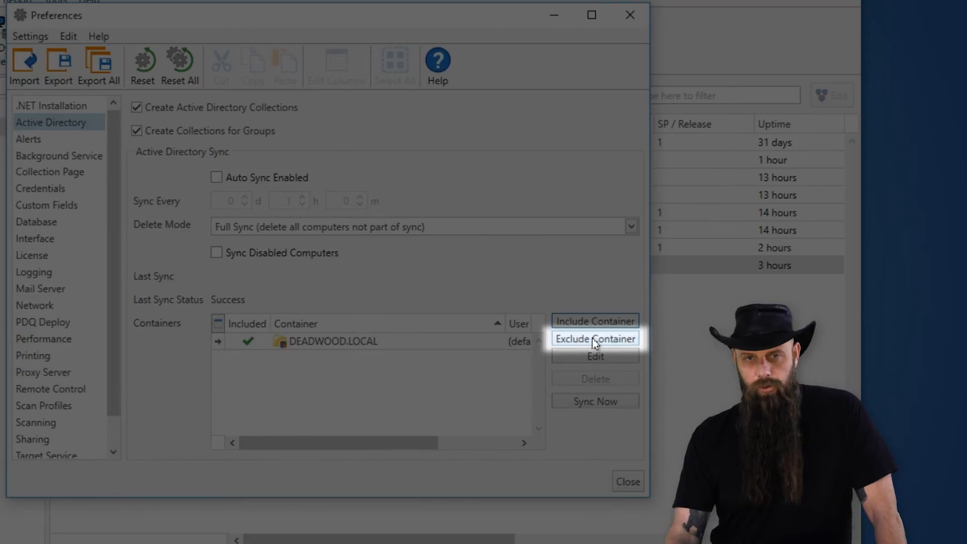
Exclude the Domain Controllers container with its sub-tree from the Active Directory sync, enable auto sync, and close the preferences.
click(595, 340)
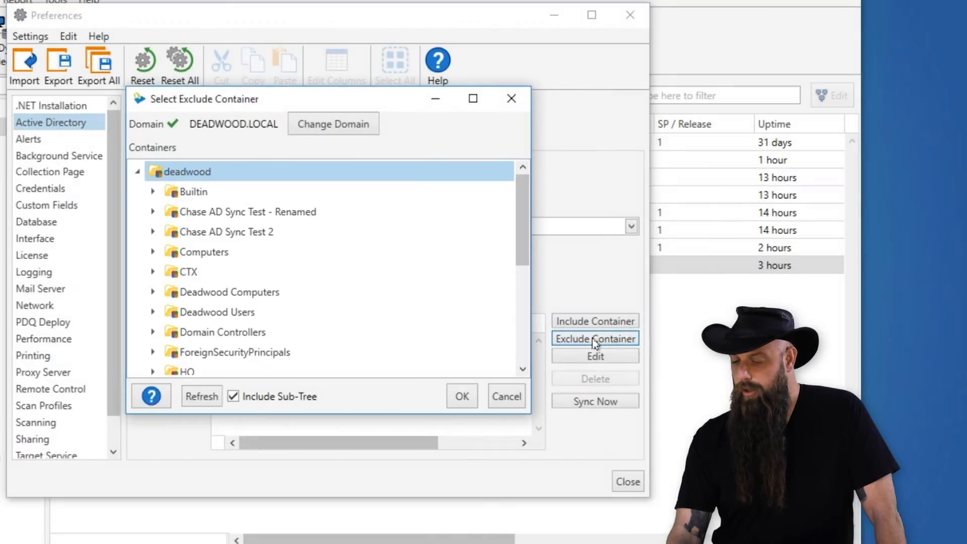
scroll(373, 298, down, 1)
click(234, 294)
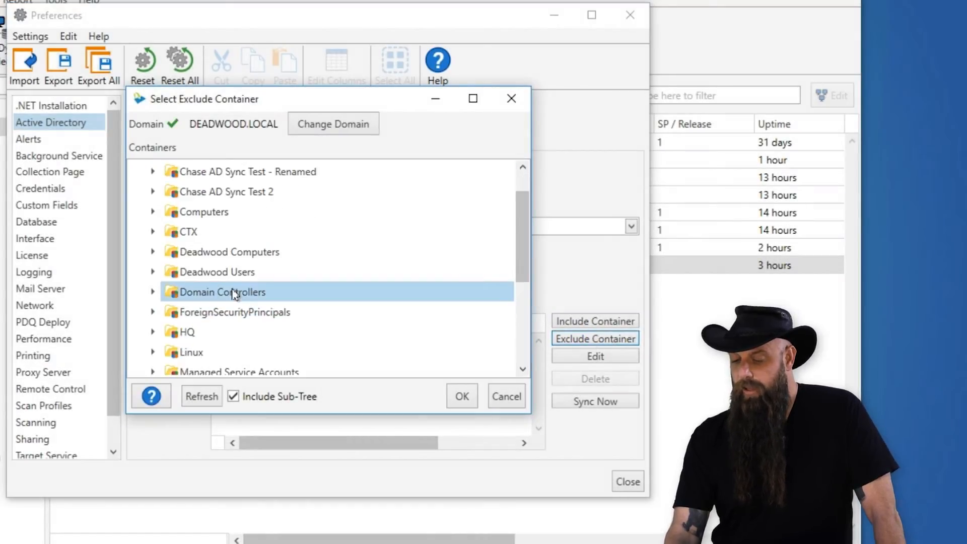
click(463, 398)
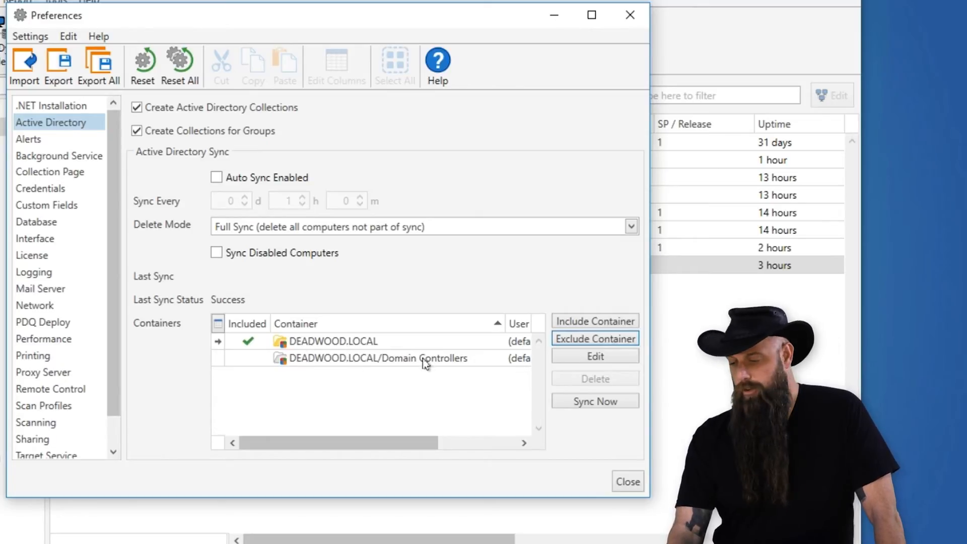
click(217, 178)
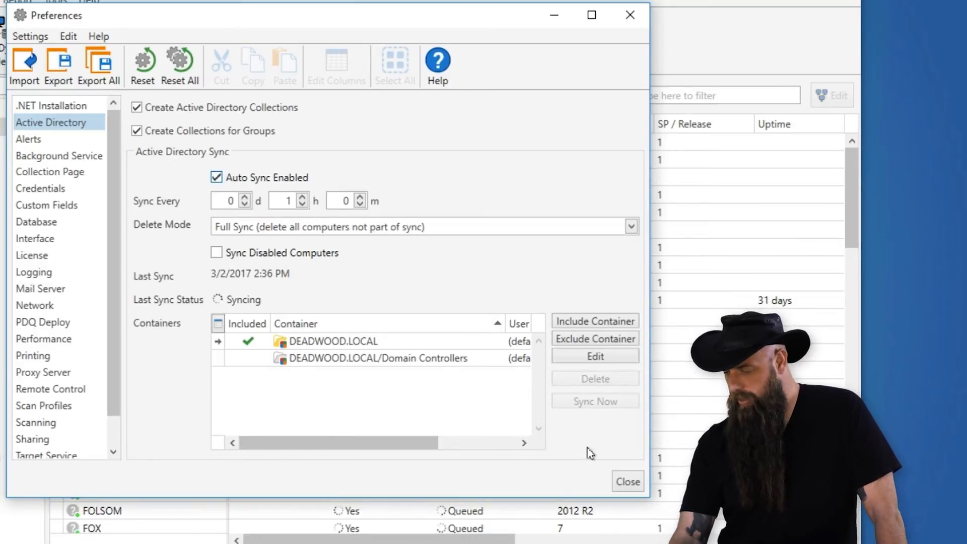
click(627, 482)
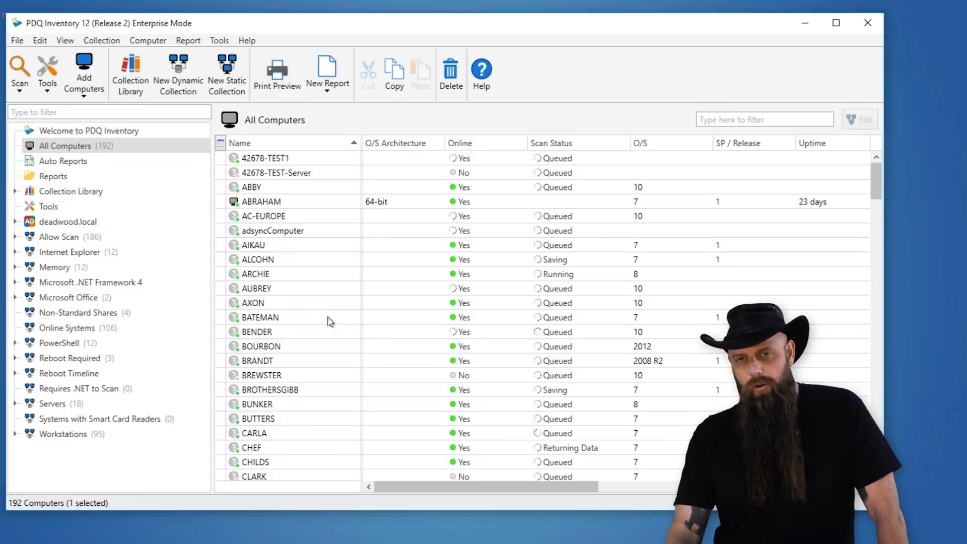
click(146, 41)
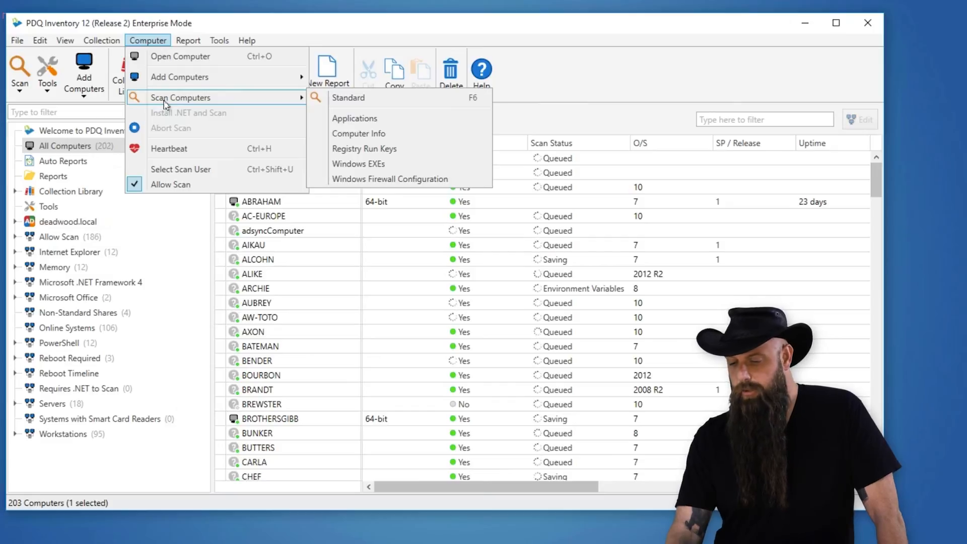
mouse_move(175, 79)
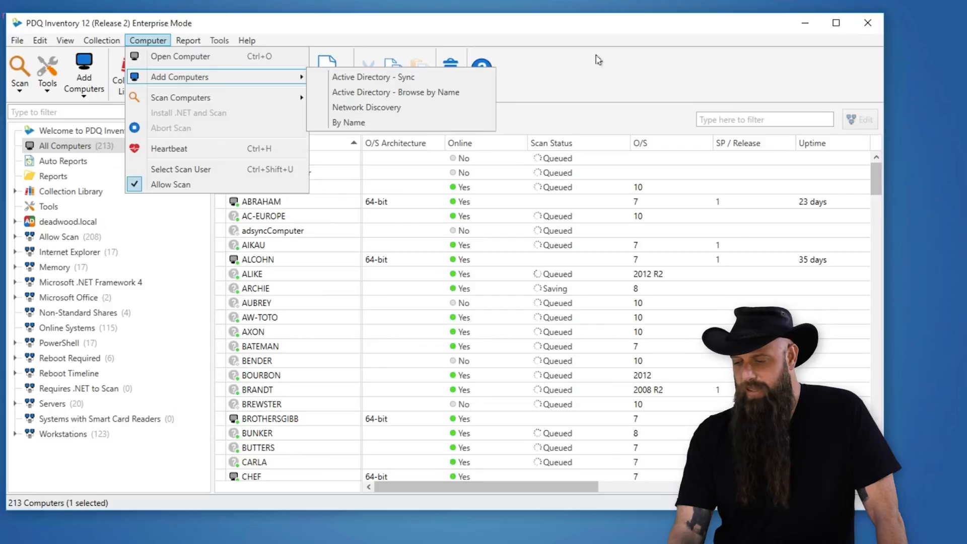
click(554, 124)
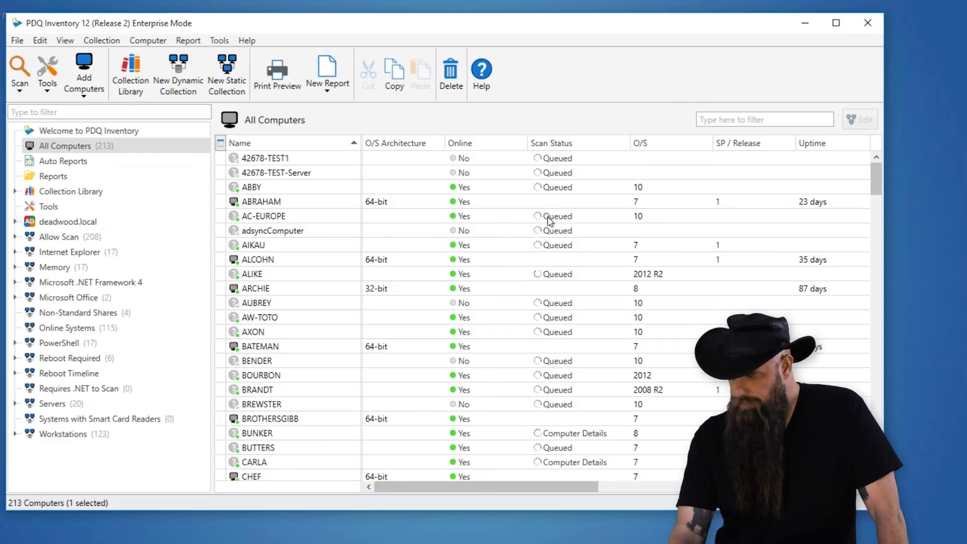
Check the computers' scan progress and the members of the Microsoft Office and Microsoft Office 2013 collections, and return to All Computers.
scroll(550, 222, down, 4)
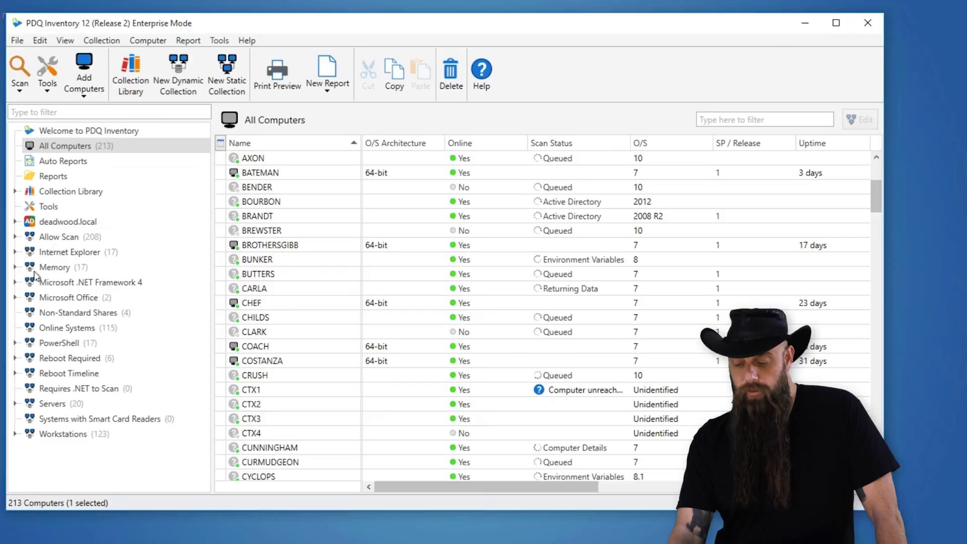
click(16, 297)
click(104, 302)
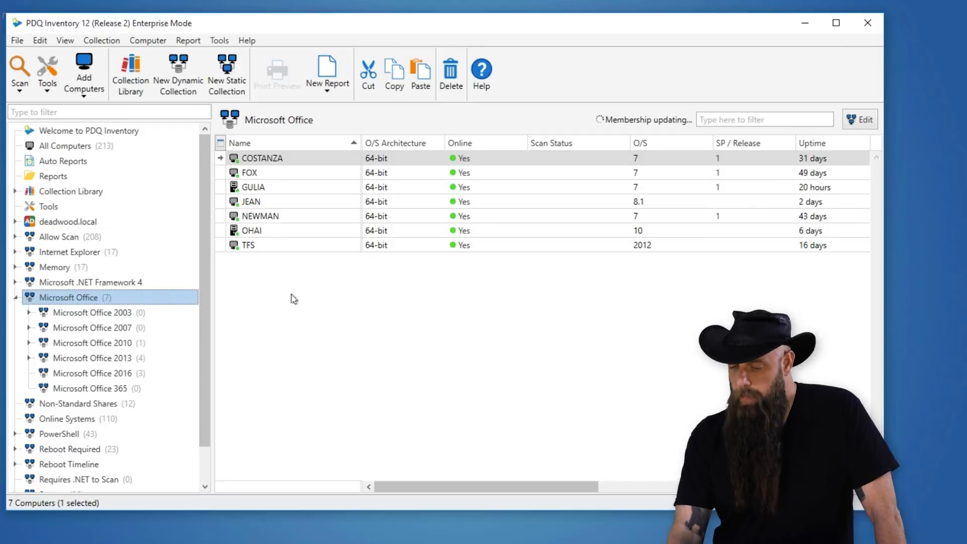
click(93, 359)
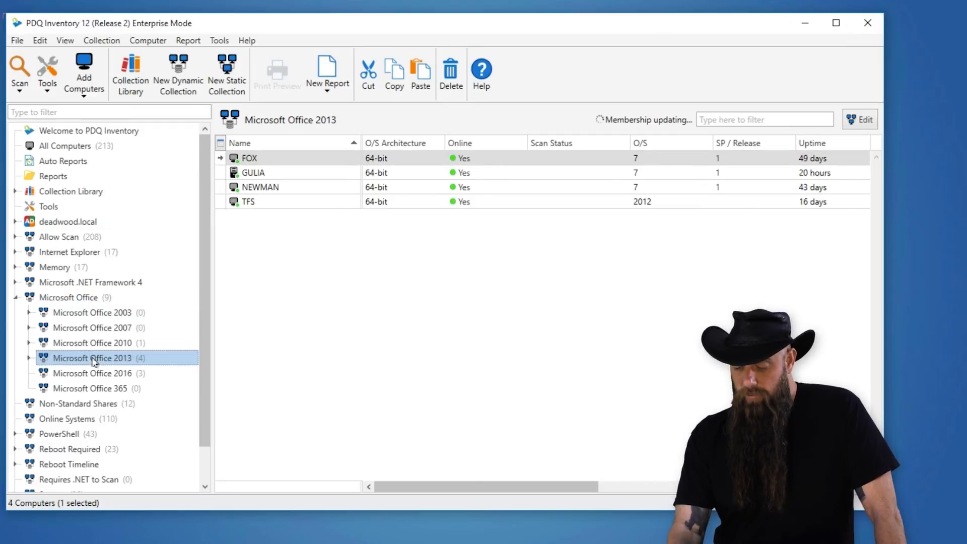
click(30, 358)
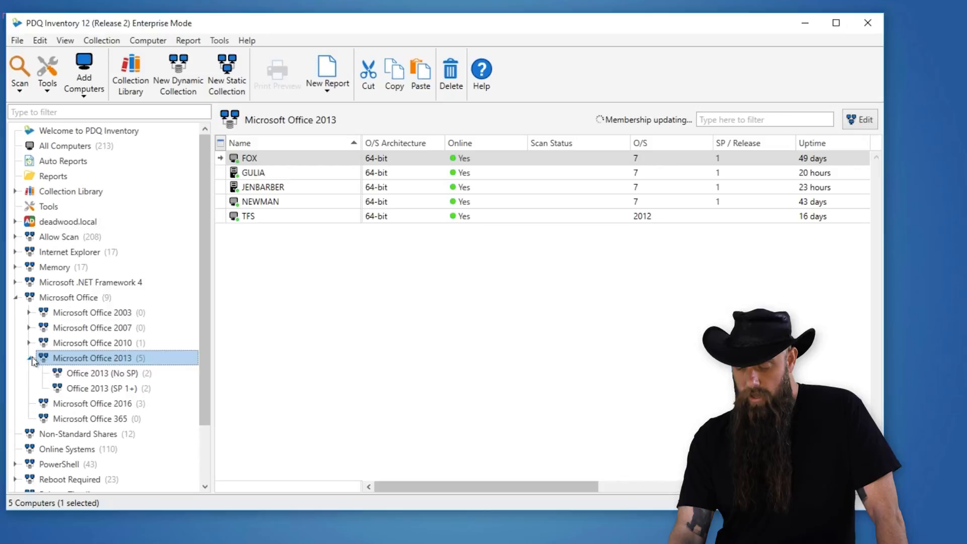
click(30, 358)
click(16, 298)
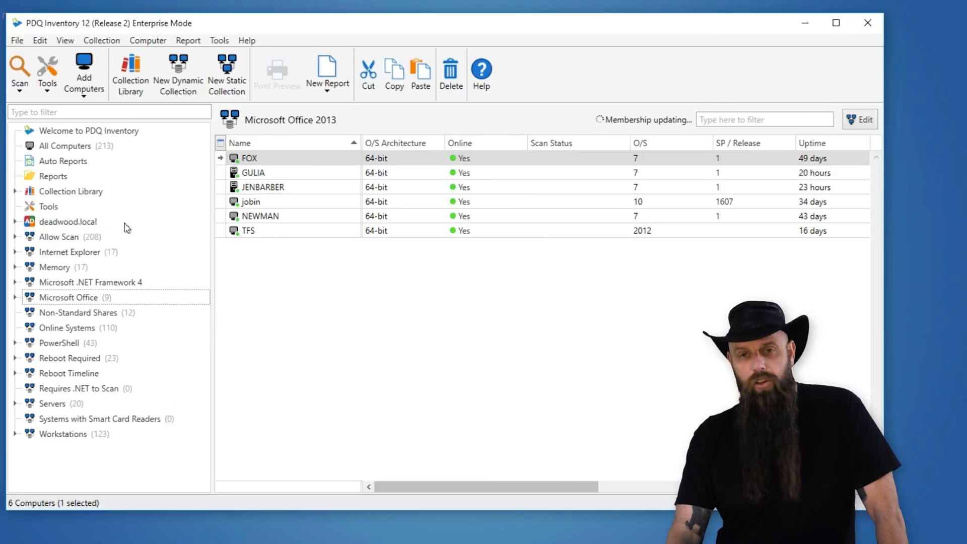
click(77, 147)
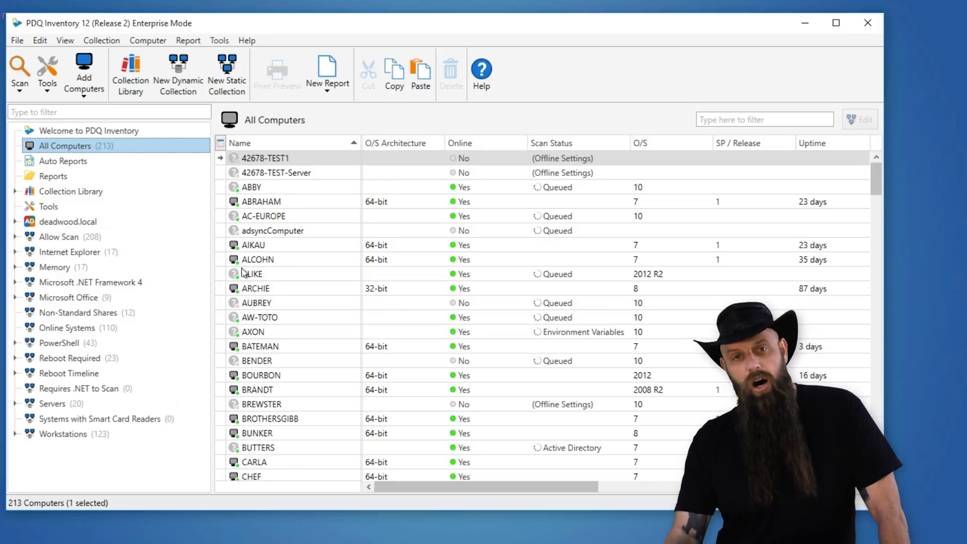
Review the auto heartbeat settings in the Network preferences and close the preferences.
click(15, 40)
click(35, 162)
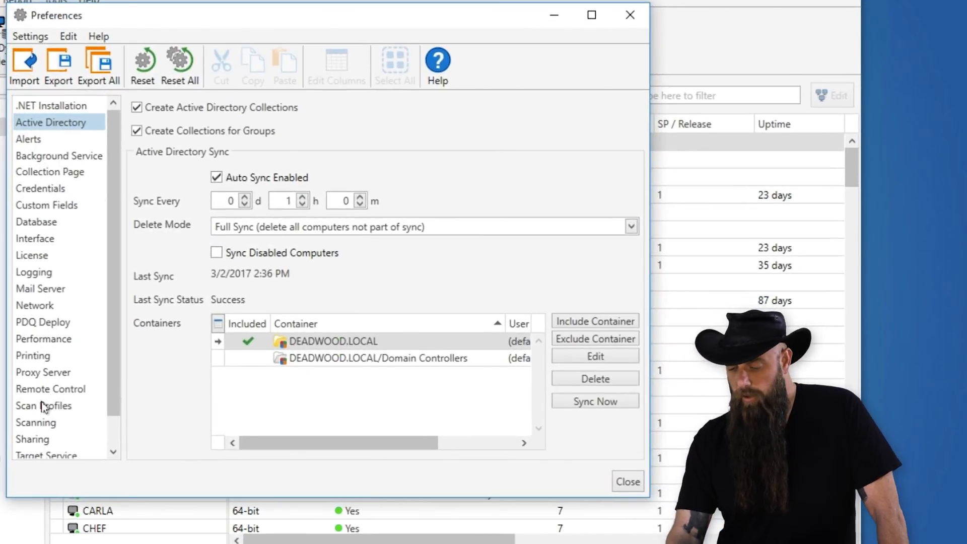
click(48, 307)
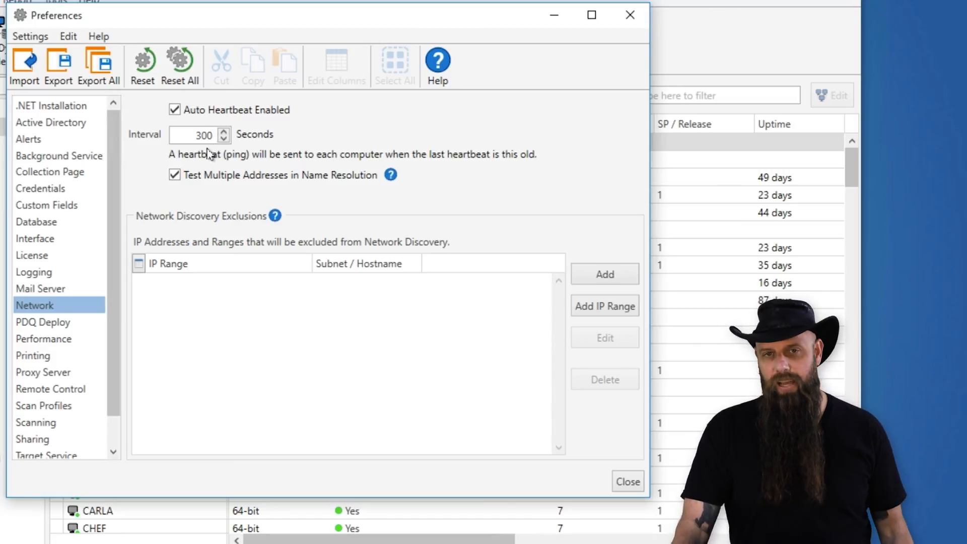
click(633, 485)
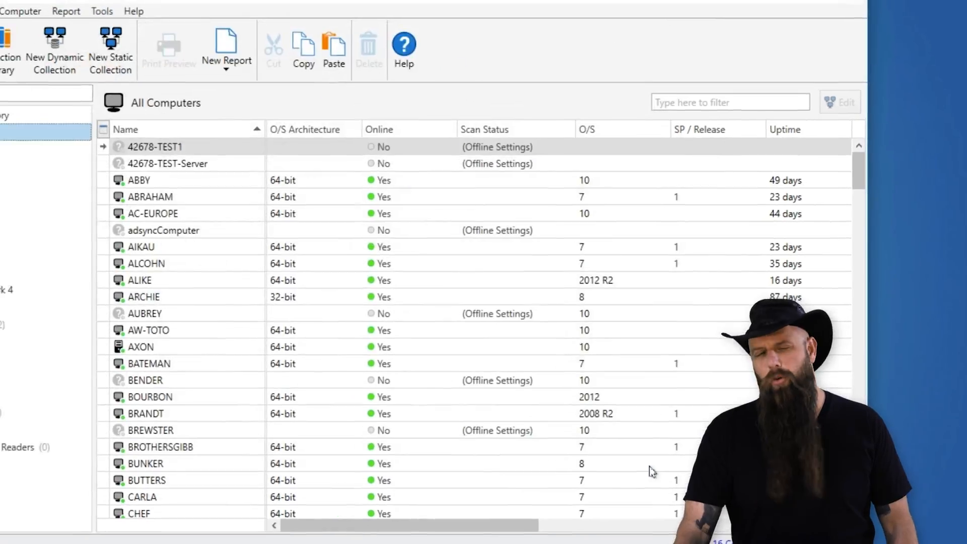